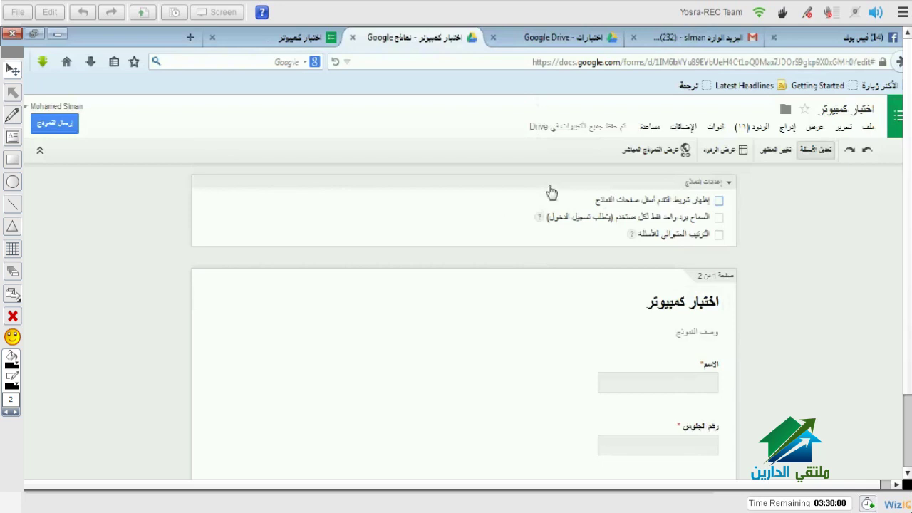
# - Review the computer exam form from the name question on page one through the test questions to the confirmation page
pyautogui.click(671, 409)
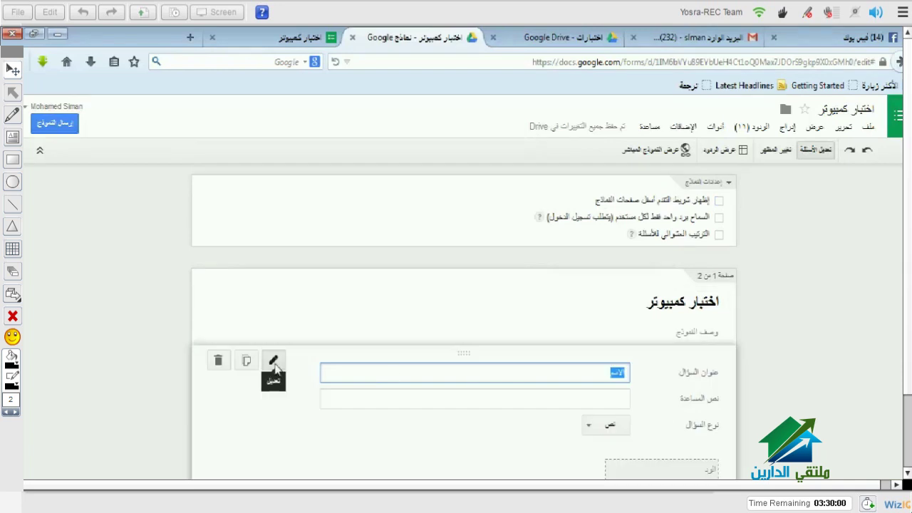
pyautogui.click(148, 320)
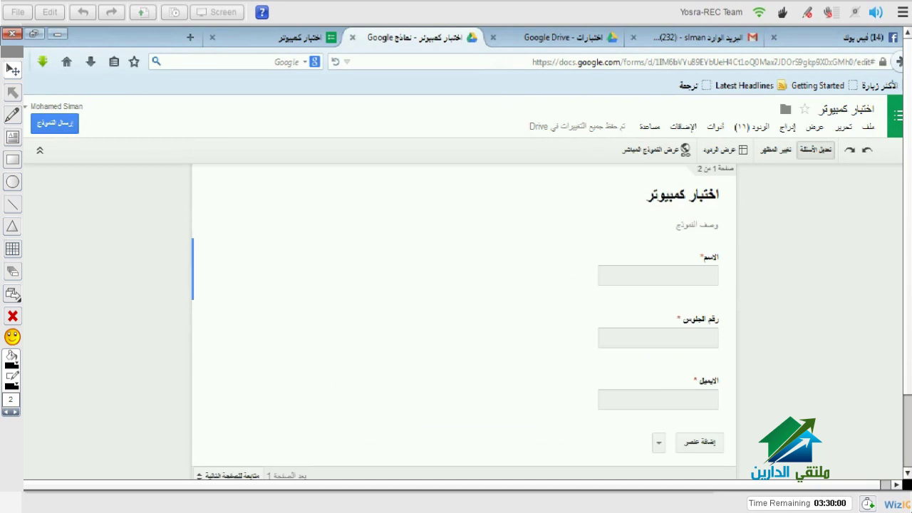
pyautogui.scroll(-4, 463, 321)
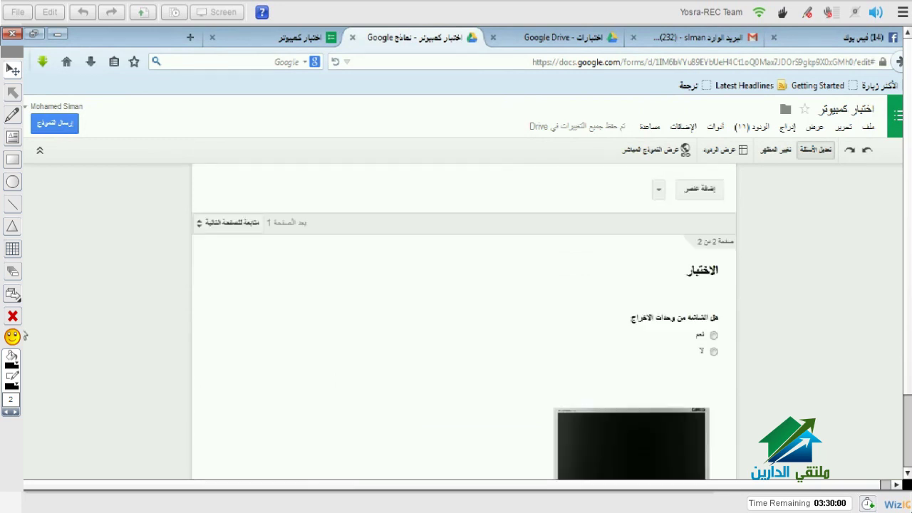
pyautogui.scroll(-2, 25, 334)
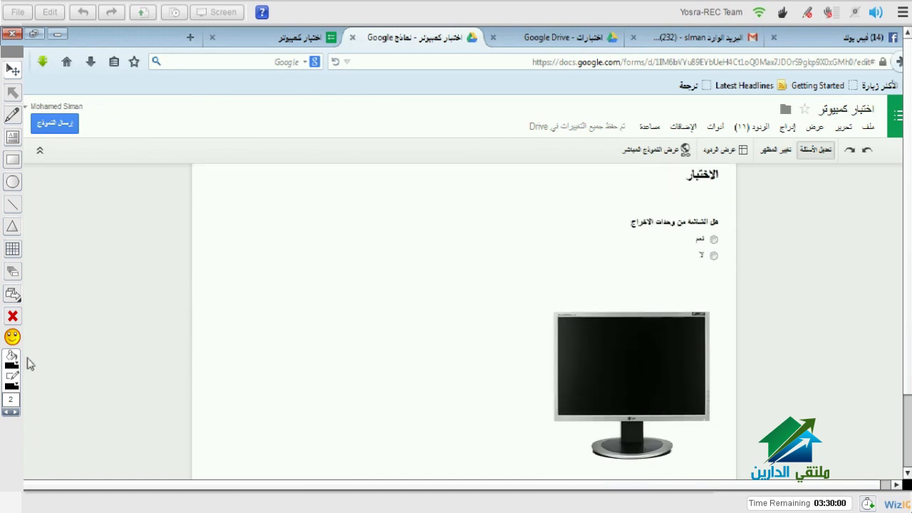
pyautogui.scroll(-1, 28, 364)
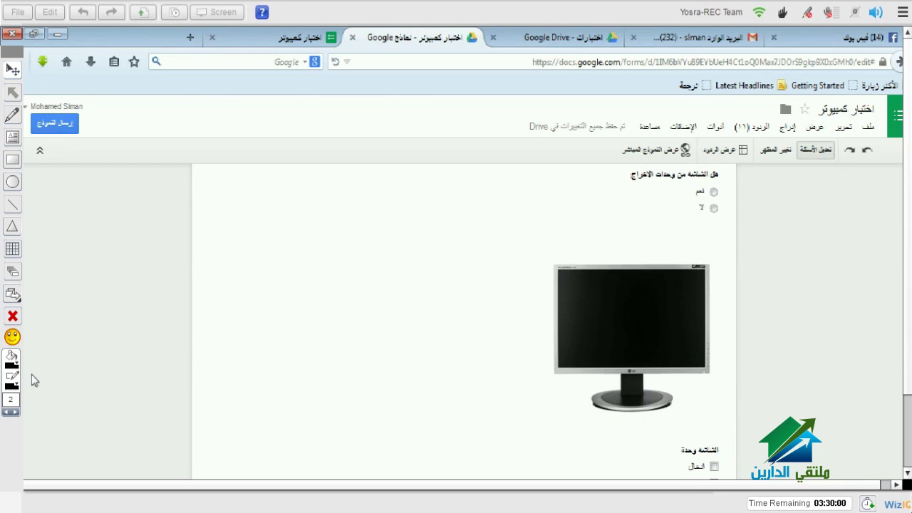
pyautogui.scroll(10, 51, 211)
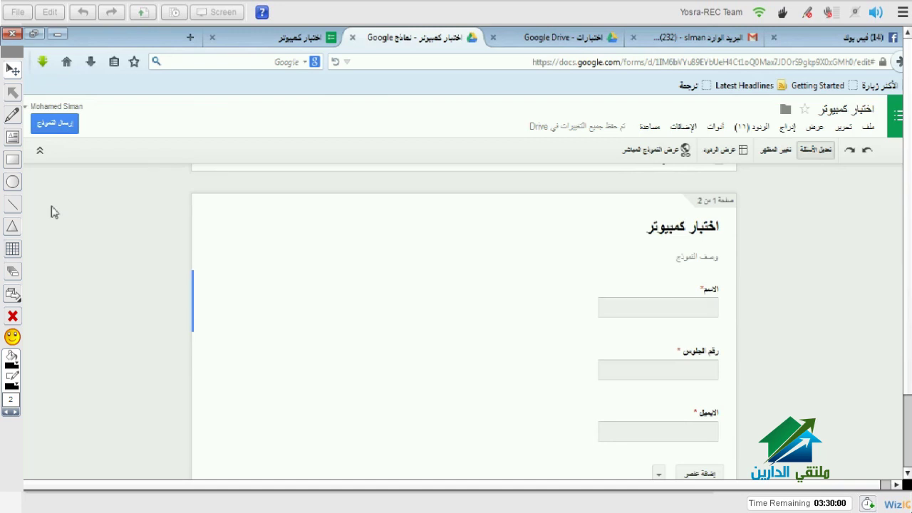
pyautogui.scroll(-1, 55, 223)
pyautogui.scroll(-10, 71, 263)
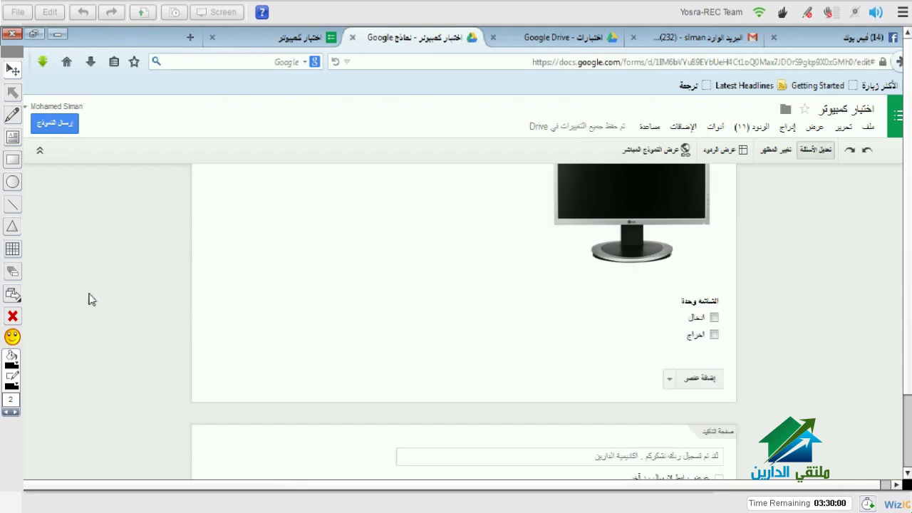
pyautogui.scroll(10, 92, 299)
# - Open the live form, try 2000 as the seat number with the name left blank, and clear the entry
pyautogui.click(638, 151)
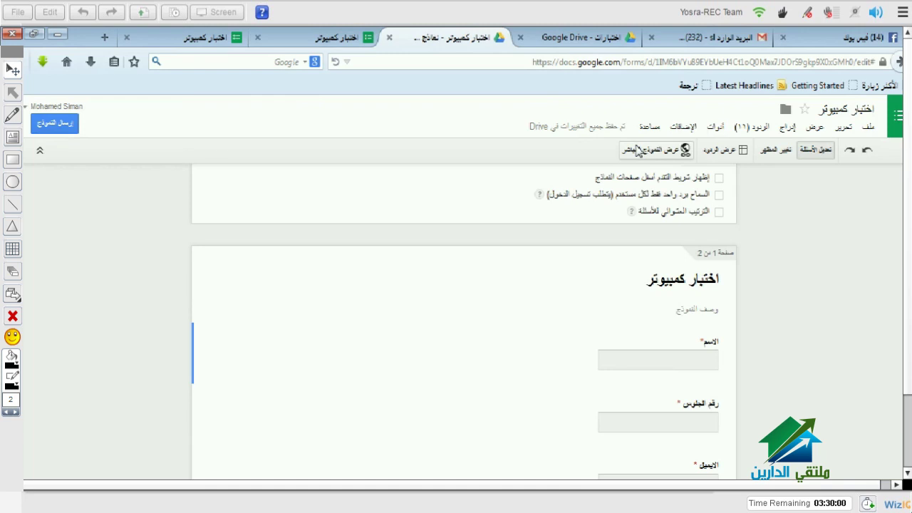
pyautogui.click(639, 151)
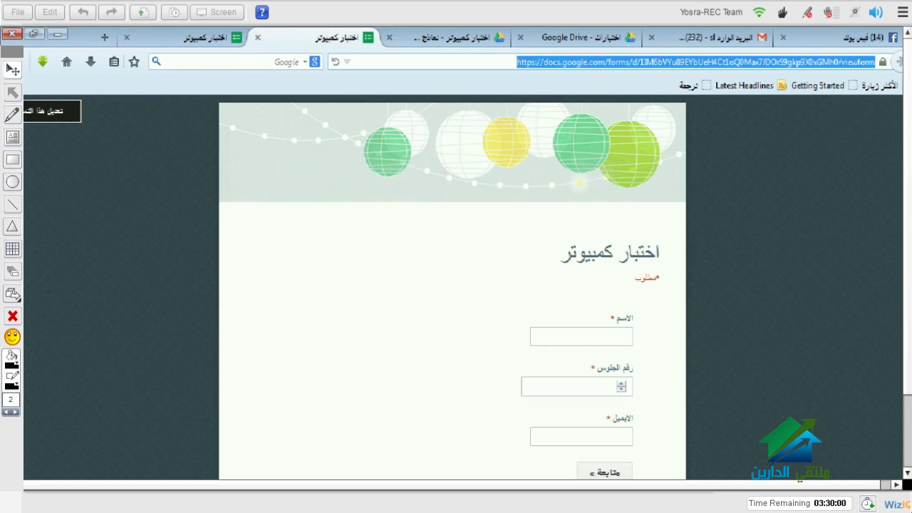
pyautogui.scroll(-1, 582, 334)
pyautogui.click(582, 341)
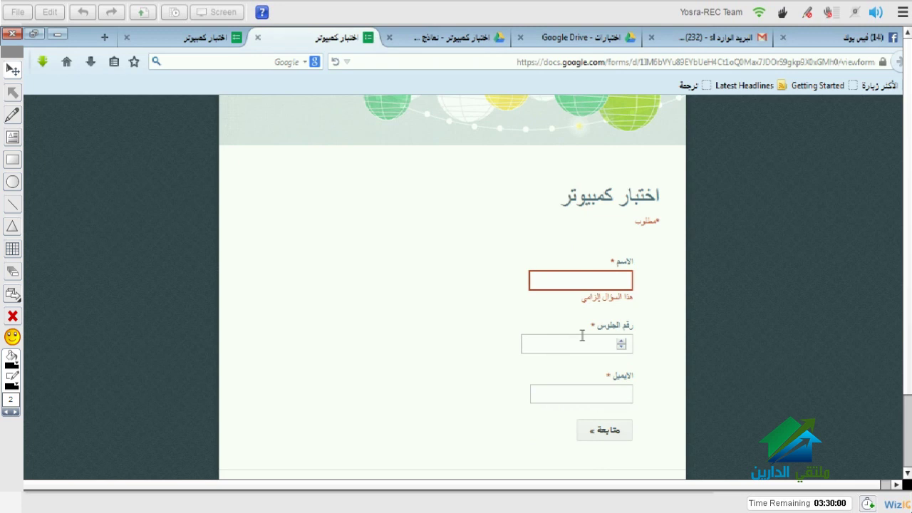
pyautogui.write('2000')
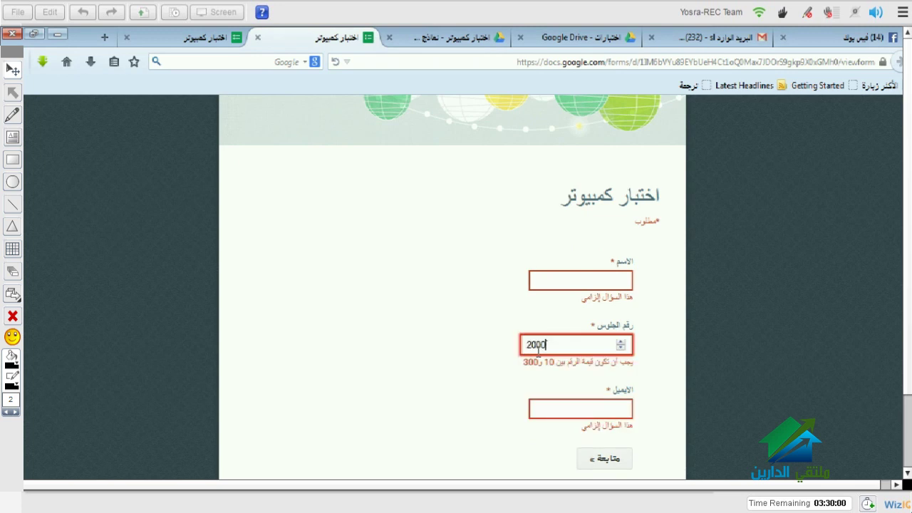
pyautogui.press('BackSpace')
pyautogui.press('BackSpace')
pyautogui.press('BackSpace')
pyautogui.press('BackSpace')
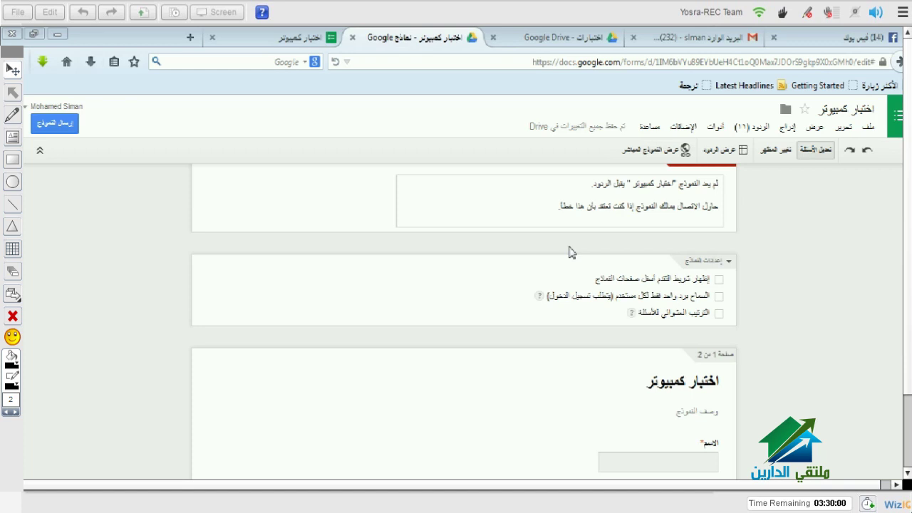
# - Open for editing the message respondents see when the form no longer accepts responses
pyautogui.click(559, 206)
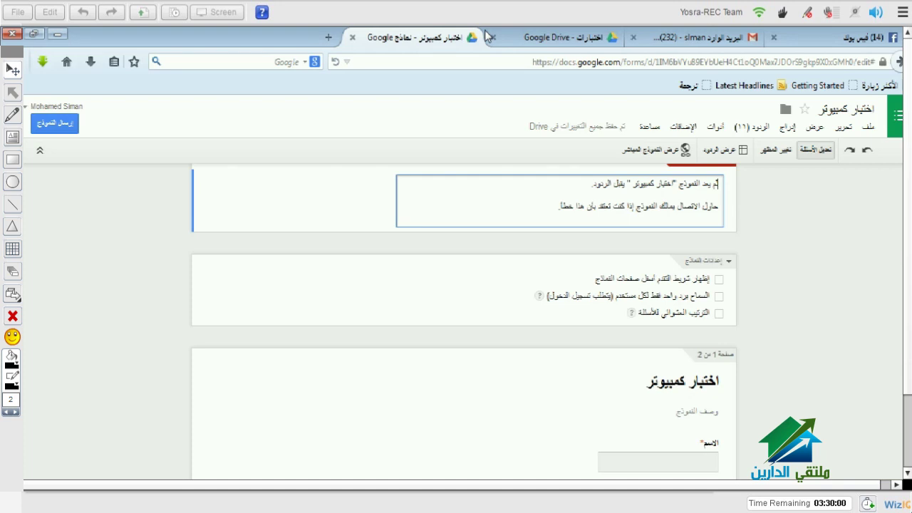
pyautogui.click(878, 254)
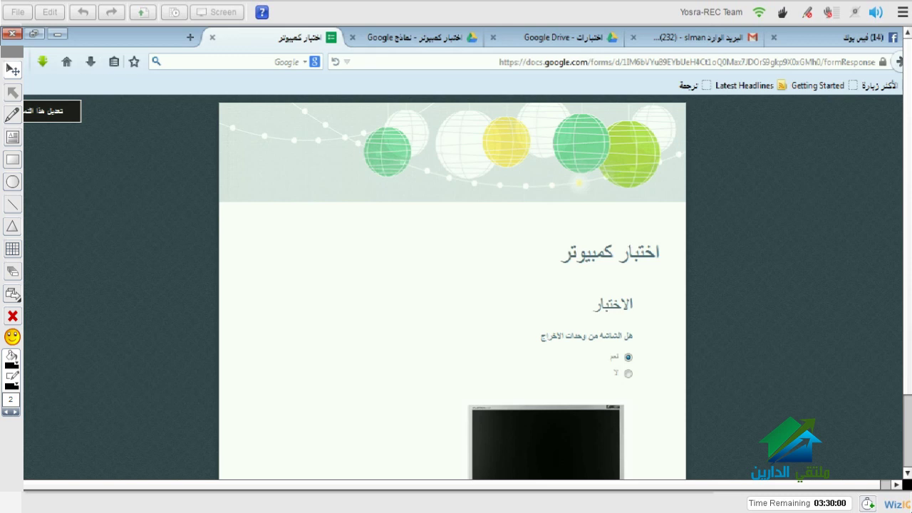
# - Return from the submission confirmation to the live form, enter the respondent's name and seat number 200, and continue to the test page
pyautogui.scroll(-10, 452, 285)
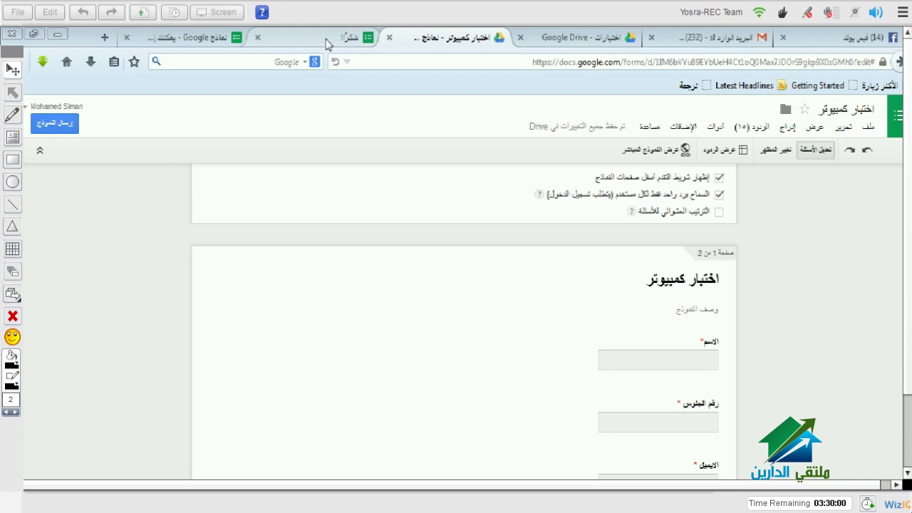
pyautogui.click(328, 38)
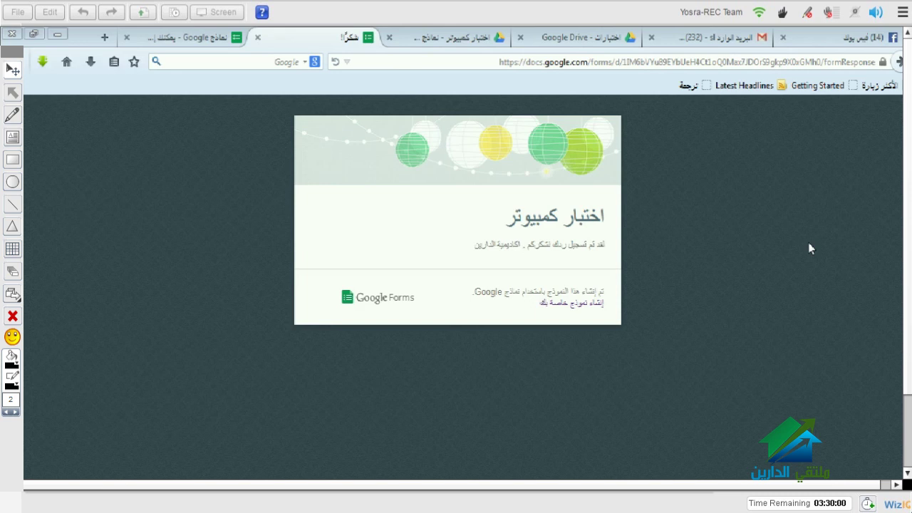
pyautogui.hotkey('alt', 'Left')
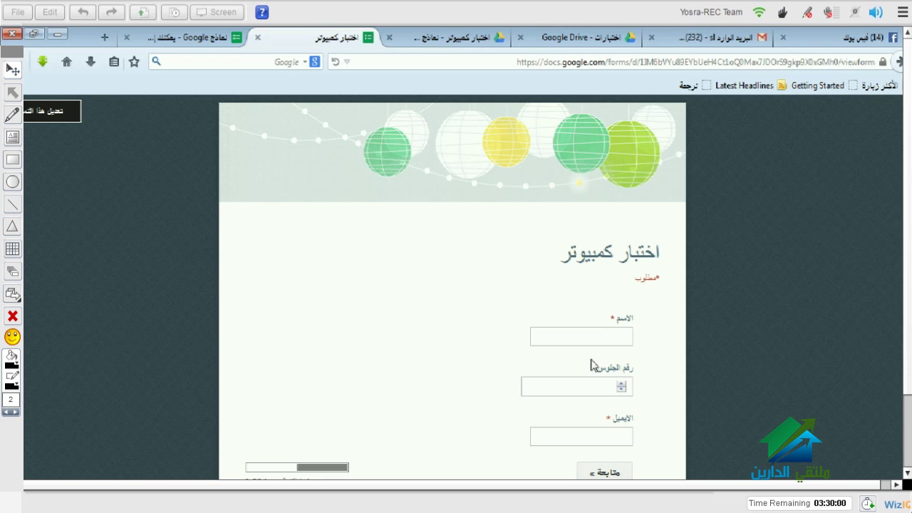
pyautogui.click(597, 334)
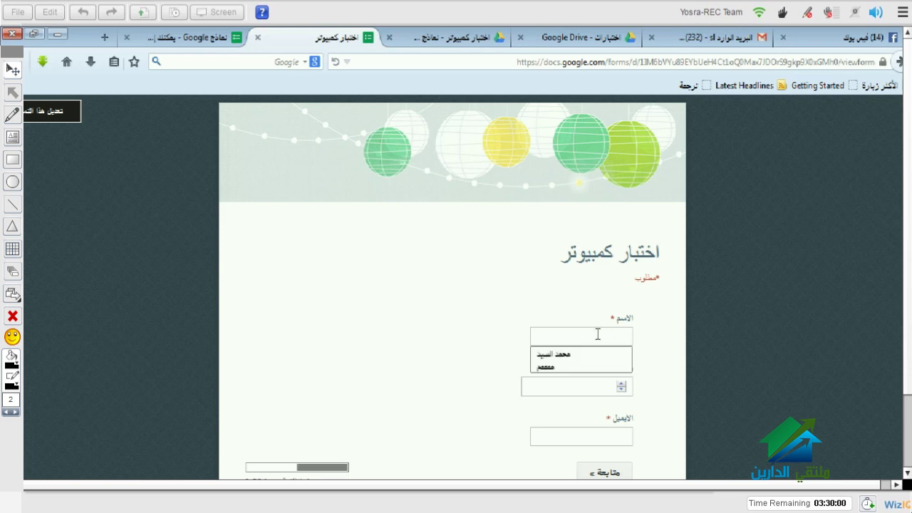
pyautogui.click(580, 354)
pyautogui.click(577, 386)
pyautogui.write('200')
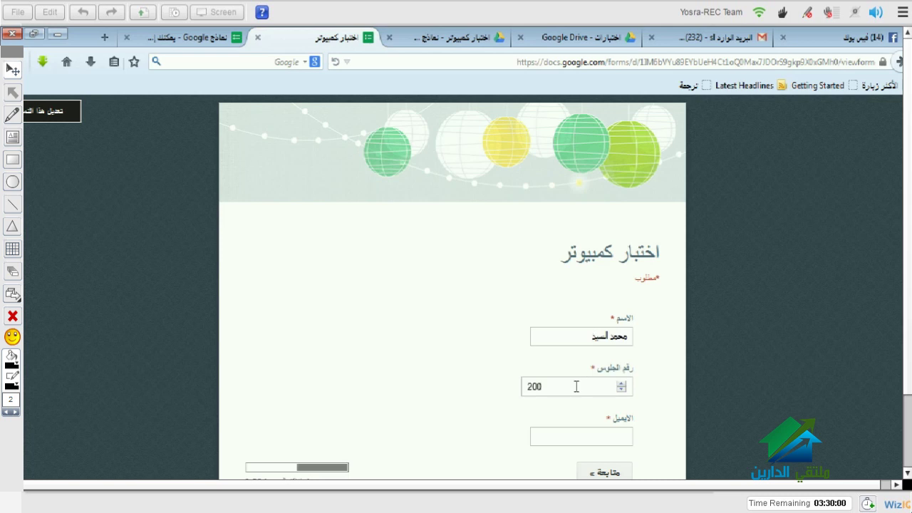
pyautogui.press('Return')
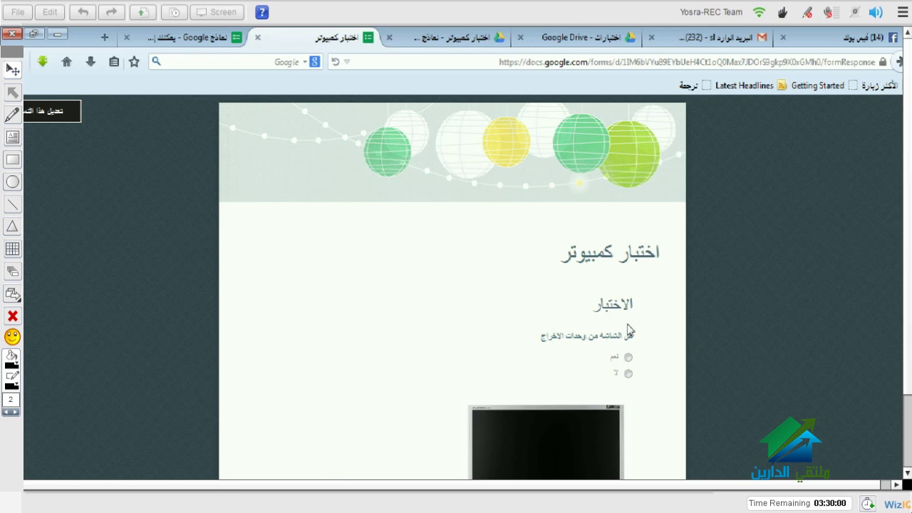
# - Check the form settings in the editor and the order and required status of the questions in the live form
pyautogui.hotkey('ctrl', 'Tab')
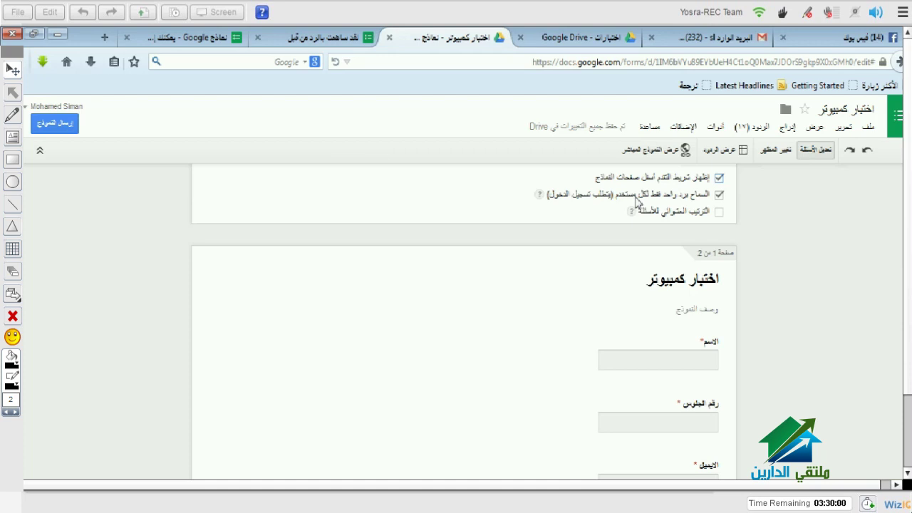
pyautogui.hotkey('ctrl', 'pageup')
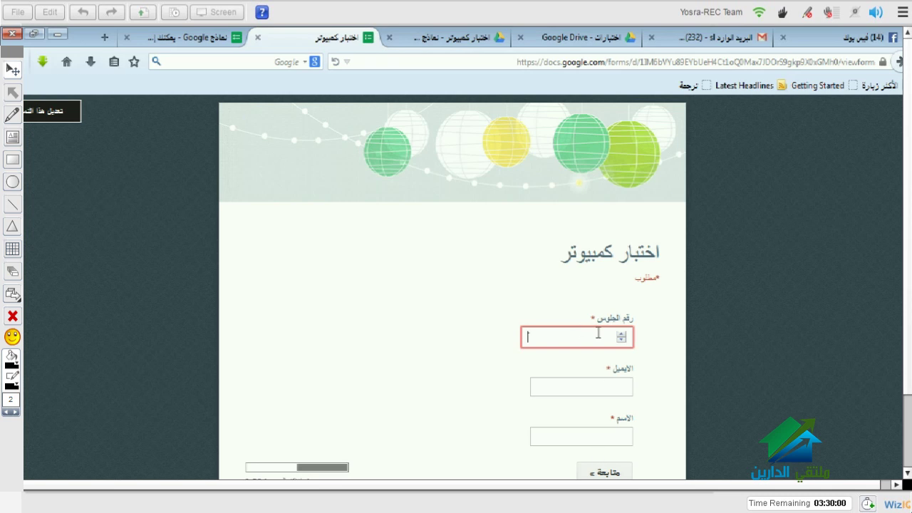
pyautogui.click(600, 333)
pyautogui.click(621, 433)
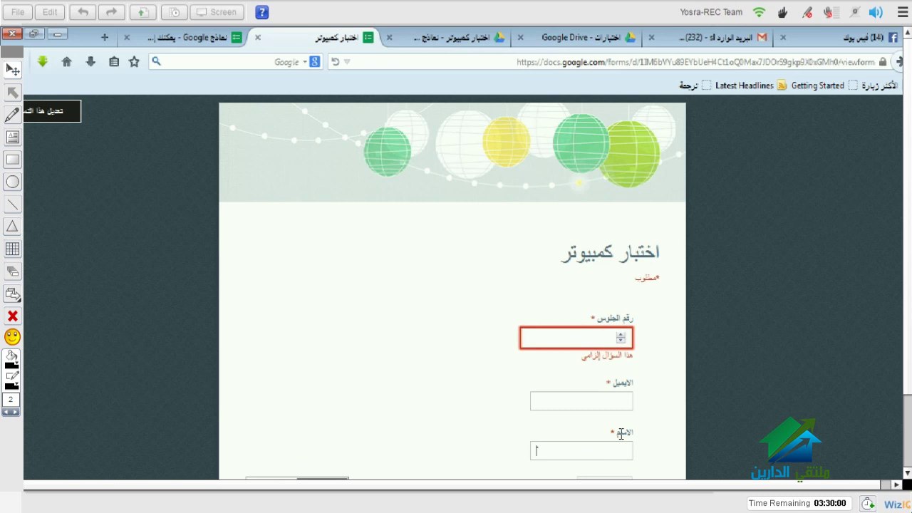
pyautogui.click(876, 279)
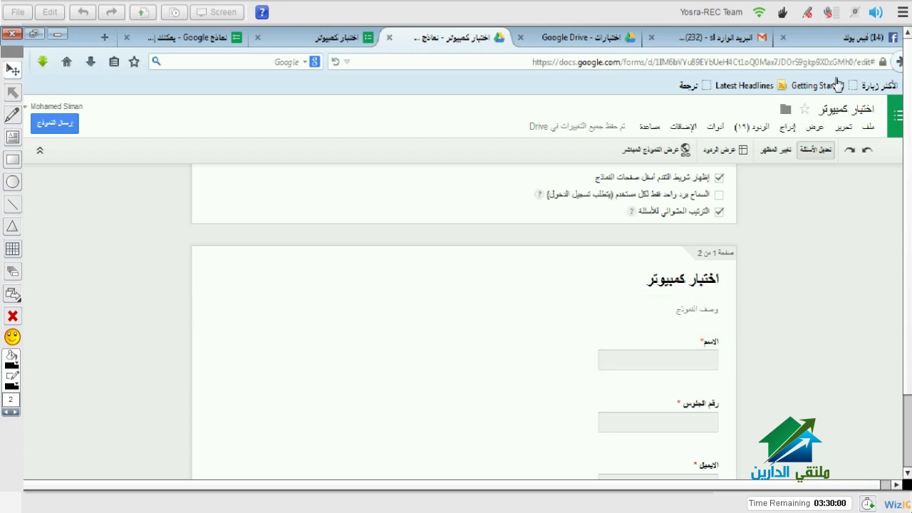
# - Fill in the live form with a placeholder name, the respondent's e-mail and seat number 56, and continue to the test page
pyautogui.click(342, 37)
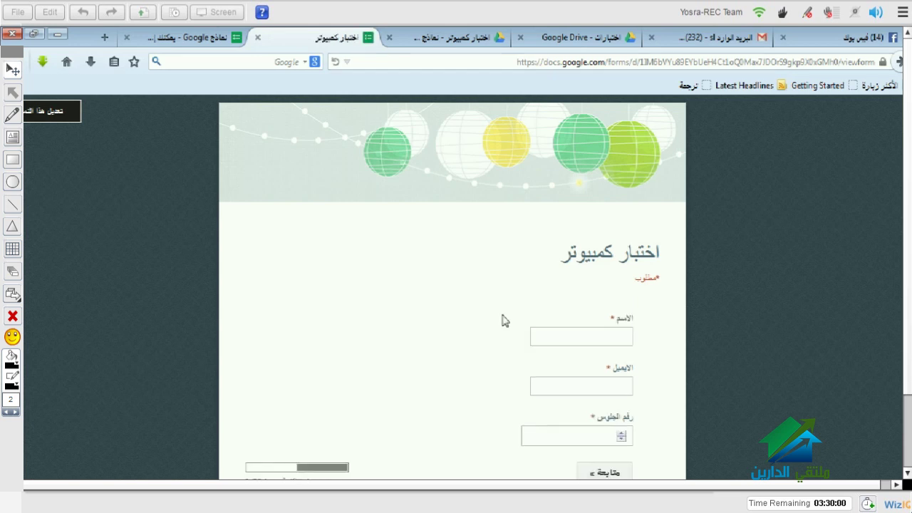
pyautogui.click(570, 334)
pyautogui.press('Tab')
pyautogui.write('s')
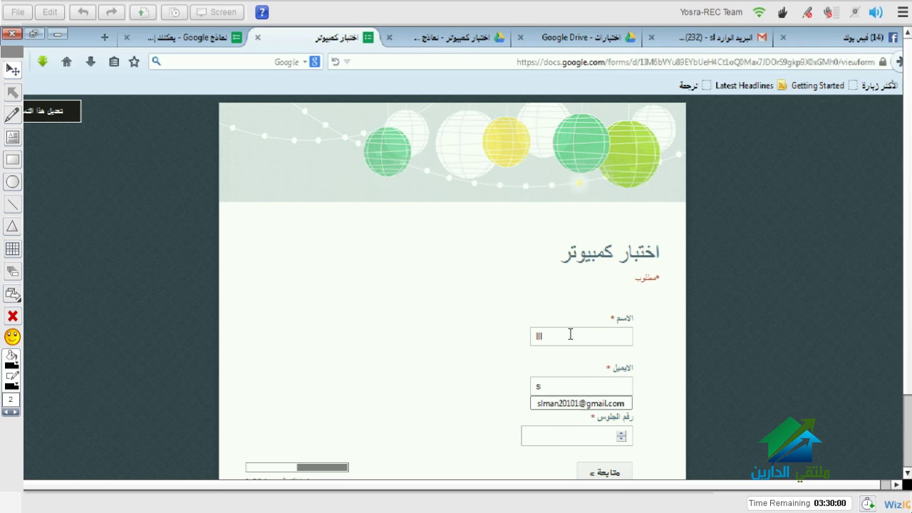
pyautogui.click(567, 403)
pyautogui.click(559, 437)
pyautogui.write('56')
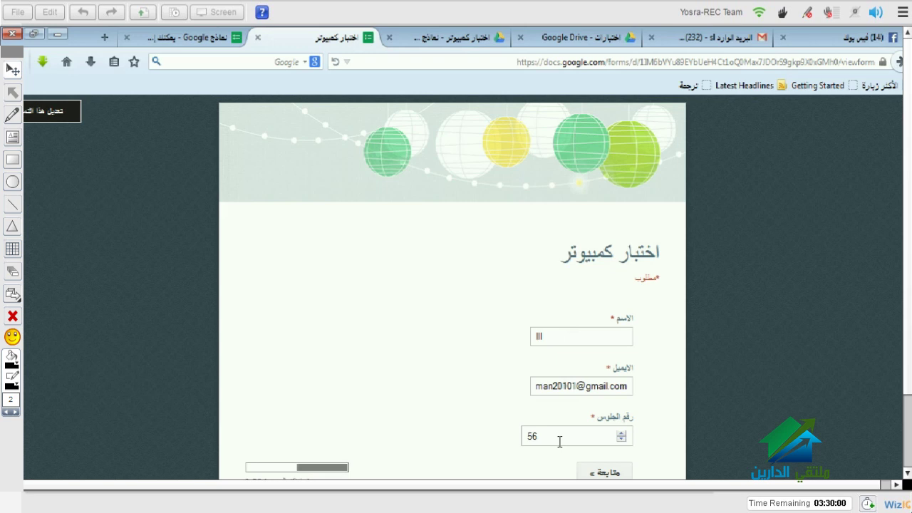
pyautogui.click(607, 473)
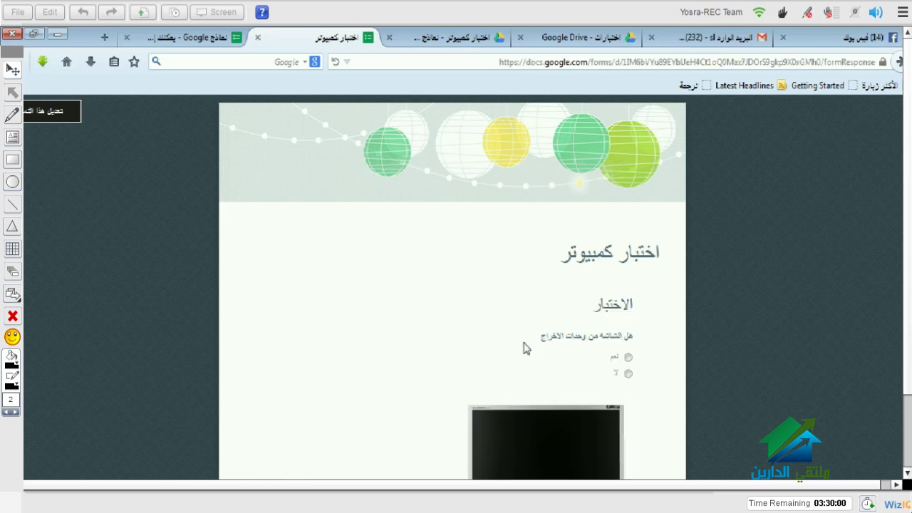
# - Answer نعم to the output-device question, tick ادخال and اخراج for the screen unit question, and submit the form
pyautogui.hotkey('alt', 'Left')
pyautogui.scroll(-3, 453, 285)
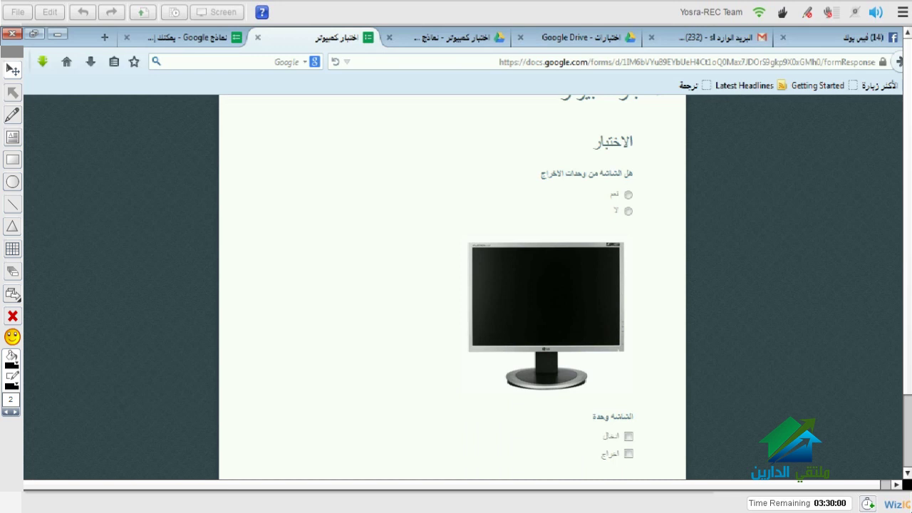
pyautogui.scroll(-1, 638, 205)
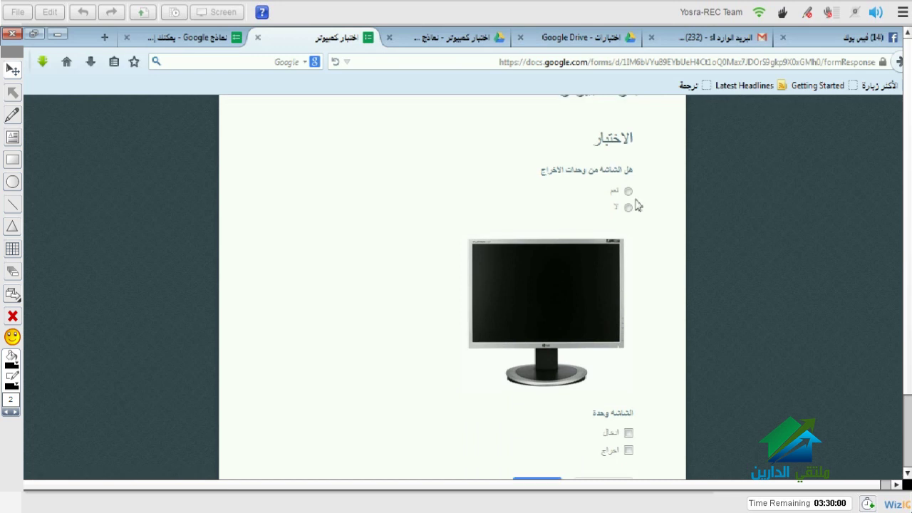
pyautogui.click(628, 191)
pyautogui.click(628, 433)
pyautogui.click(628, 451)
pyautogui.click(538, 478)
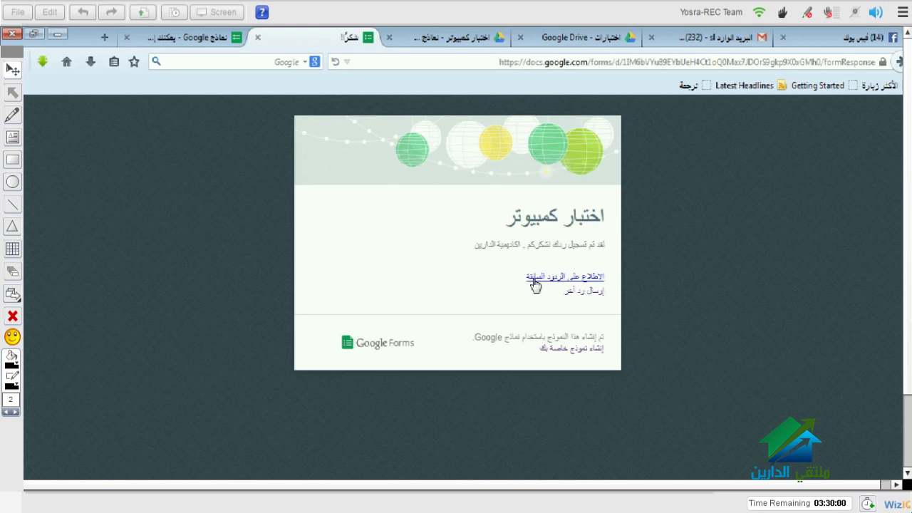
# - Open the summary of previous responses and examine the submitted names and seat numbers
pyautogui.click(533, 278)
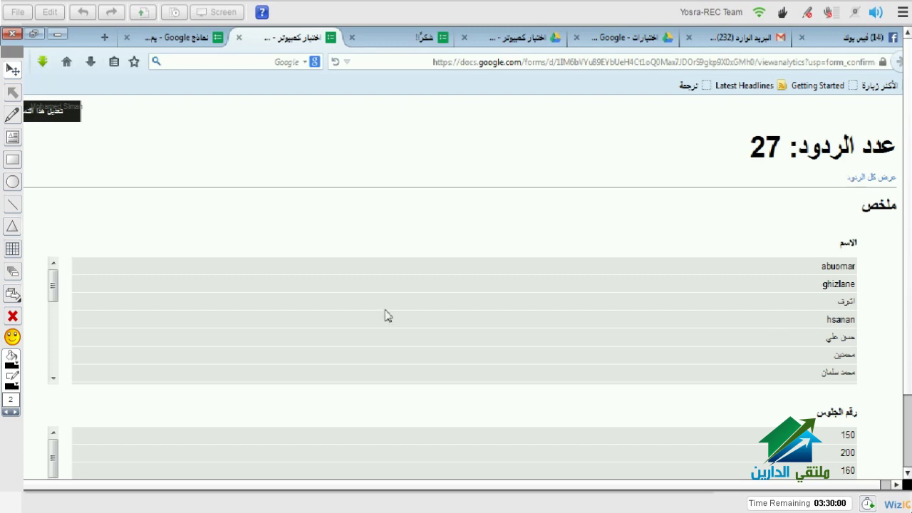
pyautogui.moveTo(53, 289); pyautogui.dragTo(55, 299)
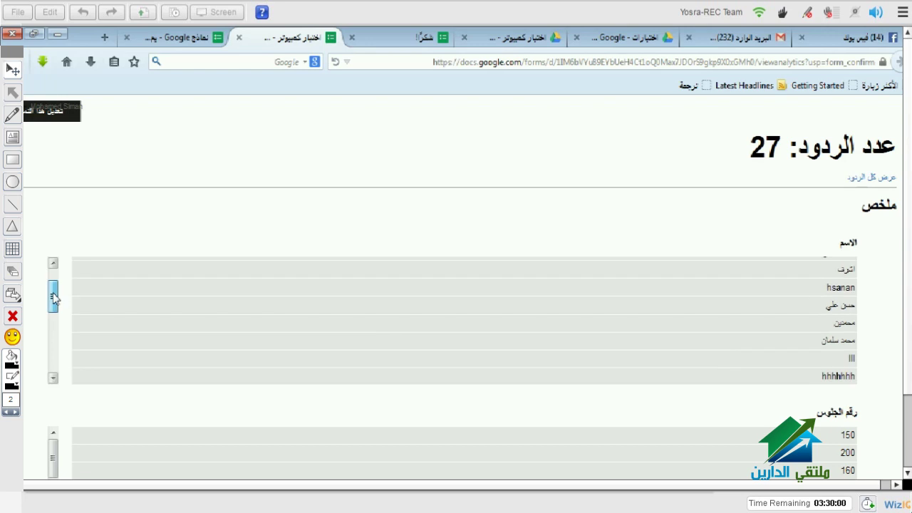
pyautogui.moveTo(54, 299); pyautogui.dragTo(61, 362)
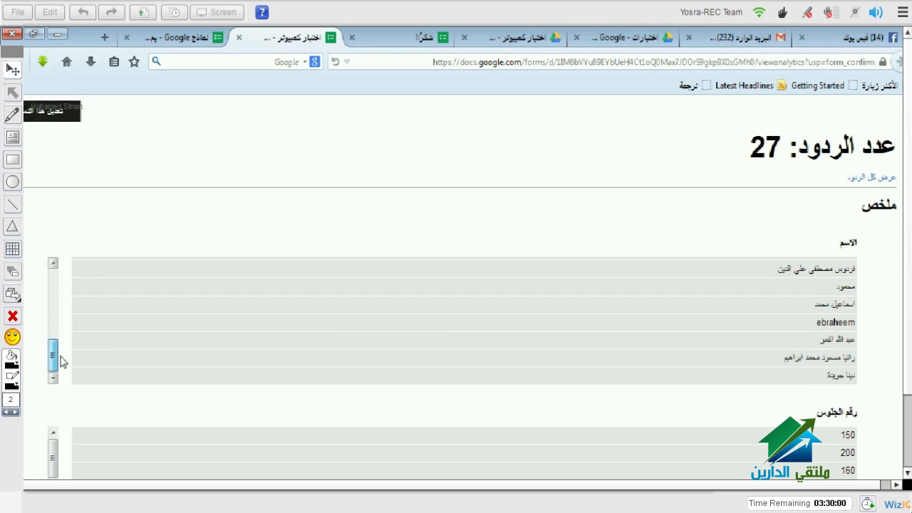
pyautogui.scroll(-3, 463, 452)
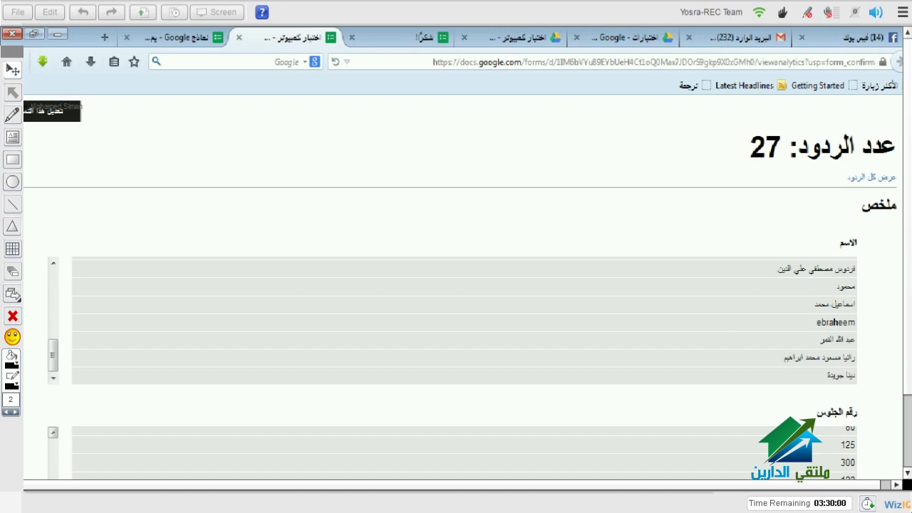
# - Examine the seat numbers, e-mails, answer charts and daily response chart in the response summary
pyautogui.scroll(-3, 463, 284)
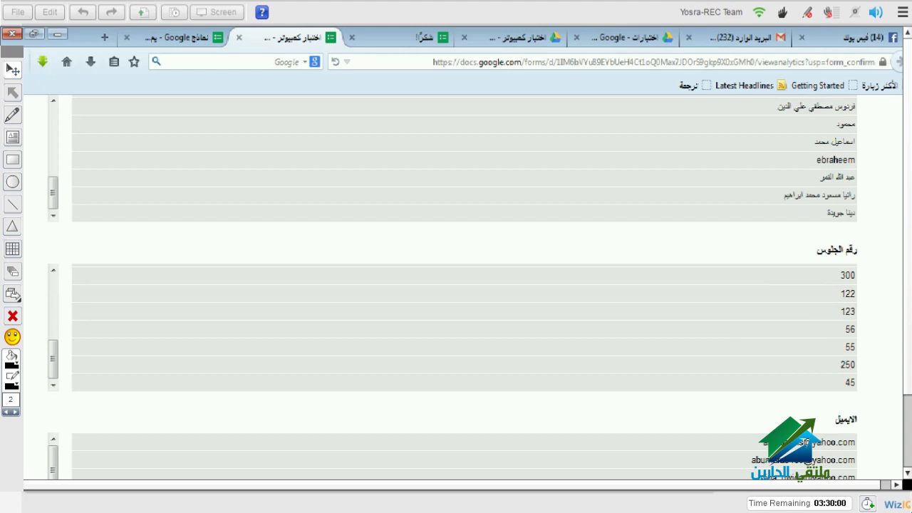
pyautogui.scroll(-2, 463, 285)
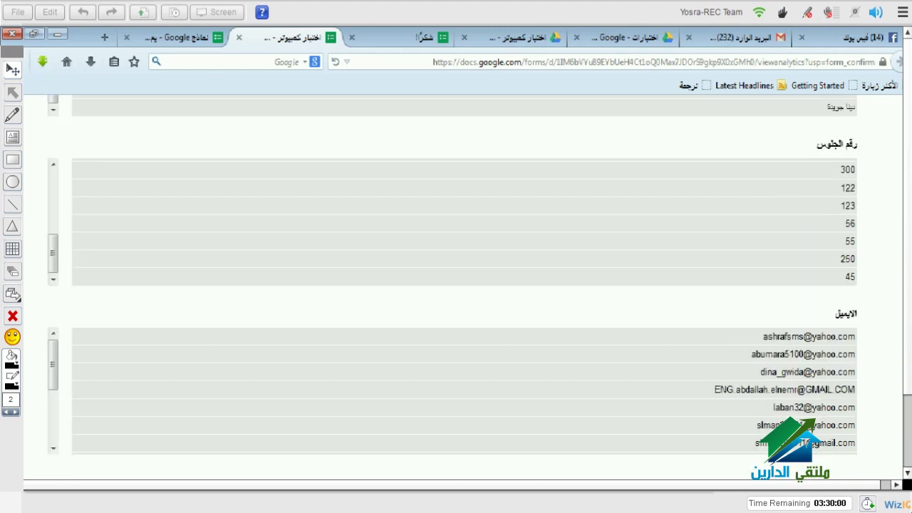
pyautogui.scroll(-6, 463, 285)
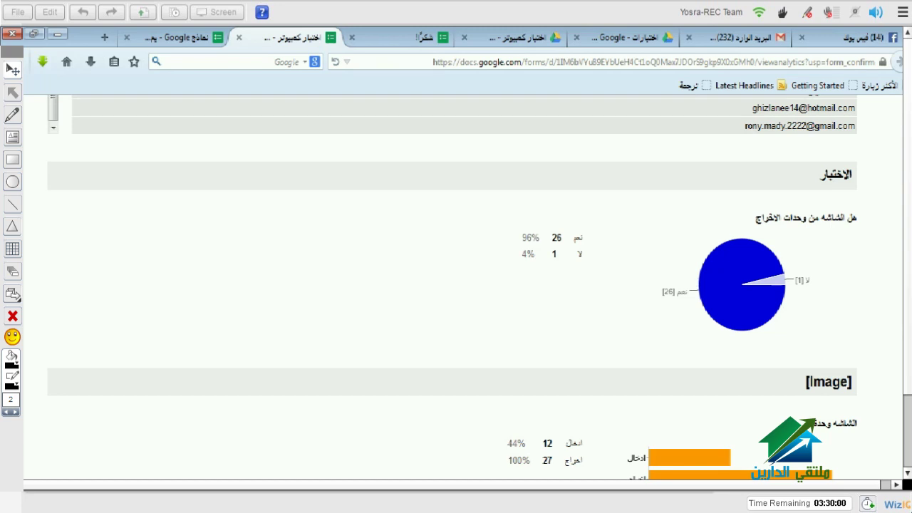
pyautogui.scroll(-3, 452, 287)
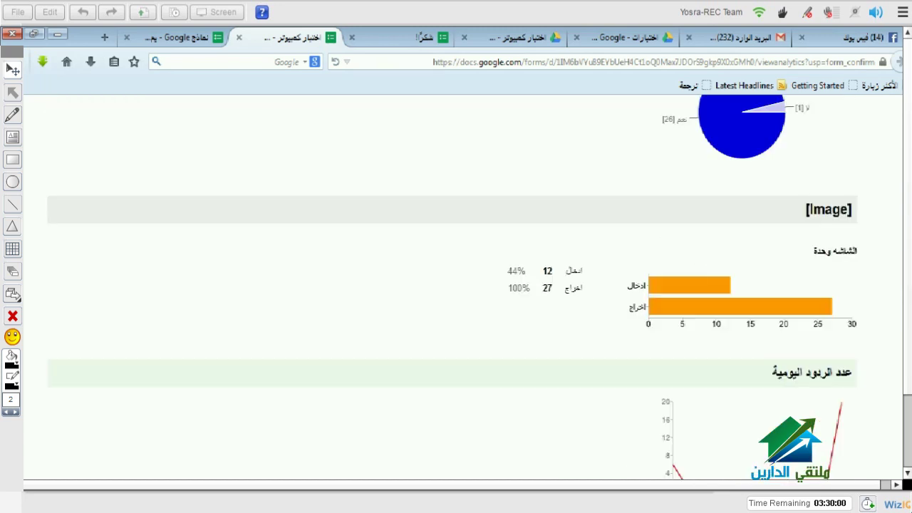
pyautogui.scroll(2, 896, 358)
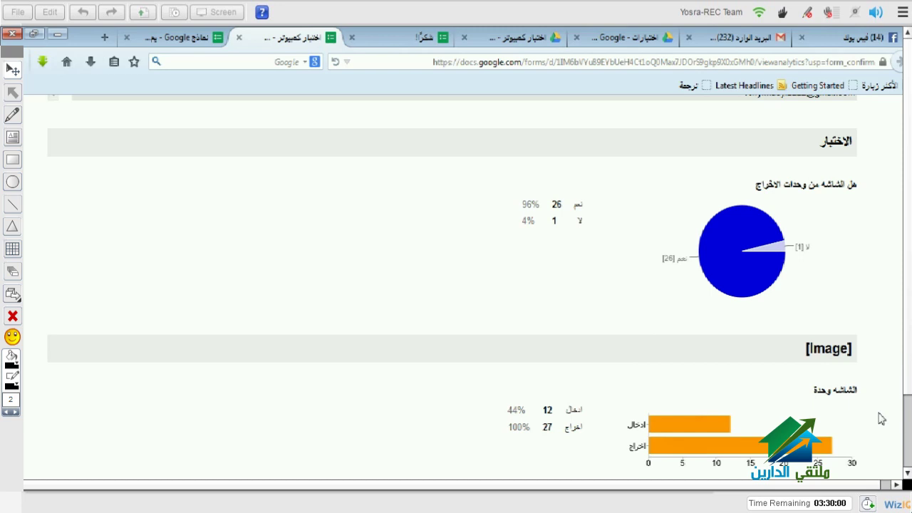
# - Close the earlier submission's confirmation page and enter the respondent's e-mail in the live form
pyautogui.hotkey('ctrl', 'pageup')
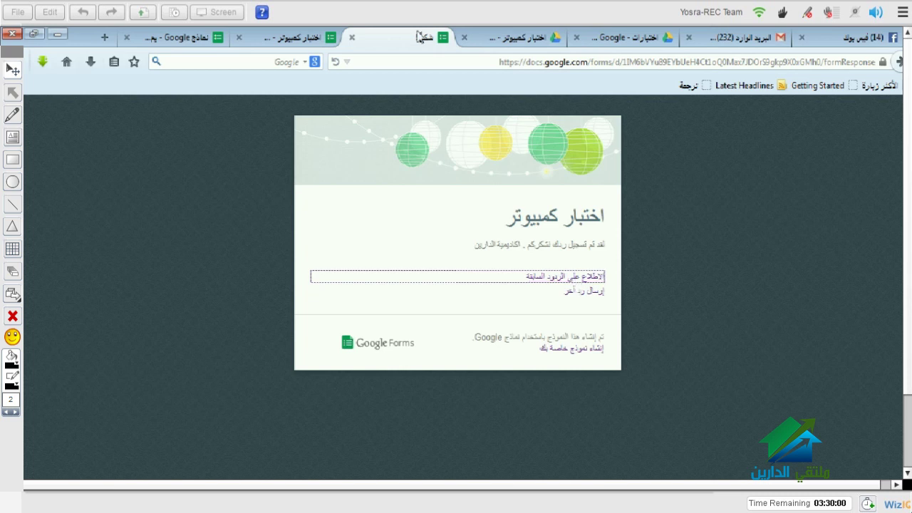
pyautogui.click(352, 37)
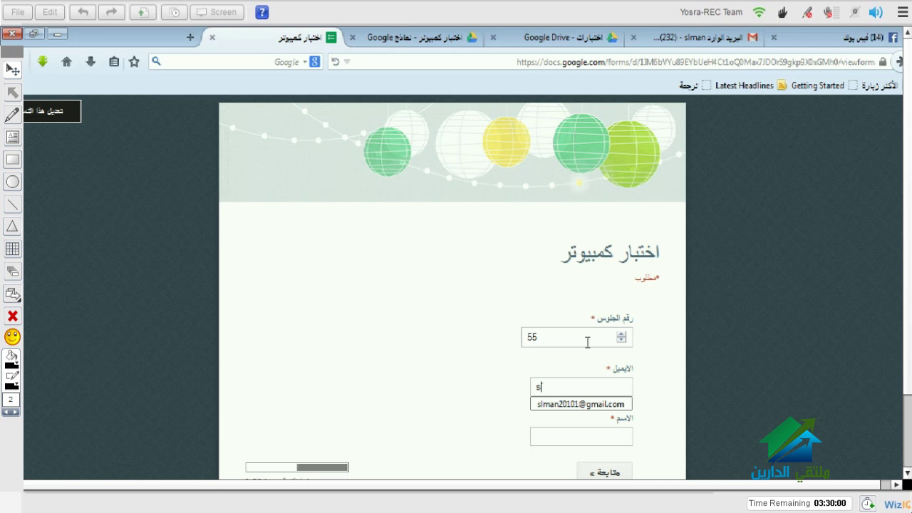
pyautogui.click(576, 404)
pyautogui.click(543, 333)
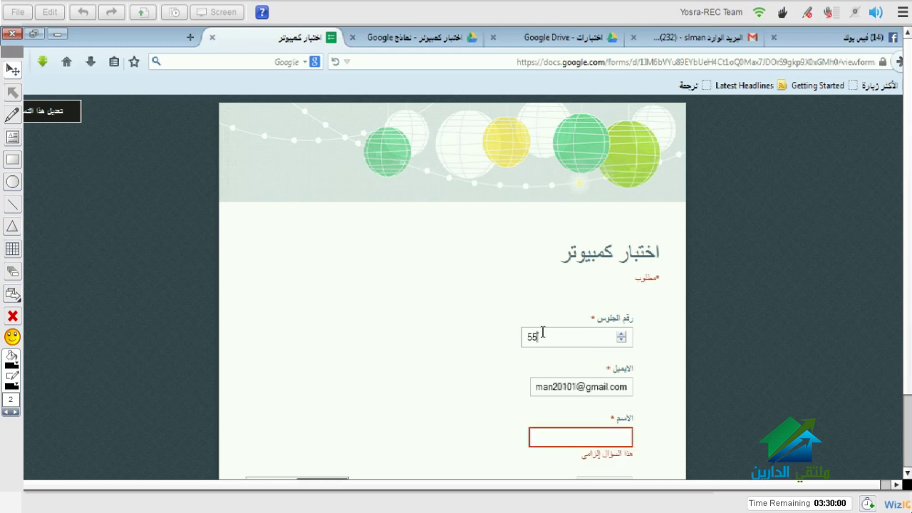
# - Clear and re-enter the seat number as 55 and fill in the respondent's name in the live form
pyautogui.doubleClick(542, 334)
pyautogui.press('BackSpace')
pyautogui.press('alt')
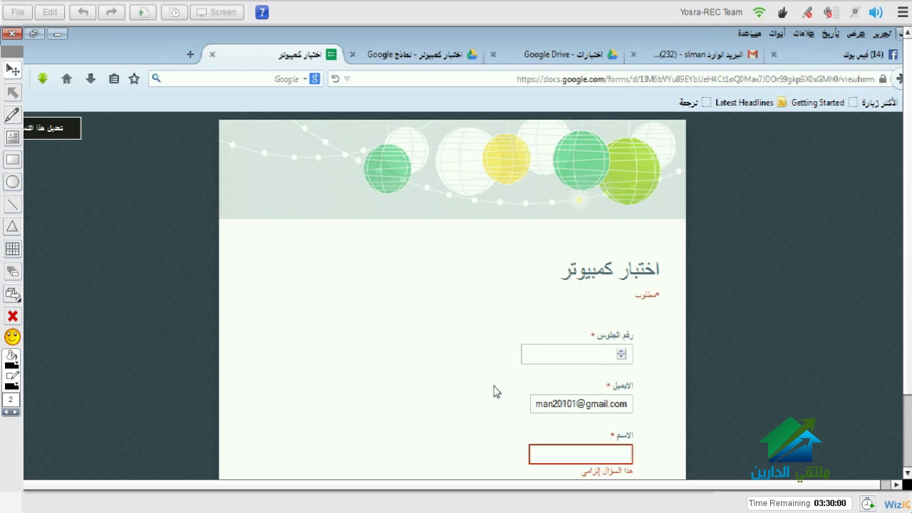
pyautogui.scroll(-2, 579, 258)
pyautogui.write('lp')
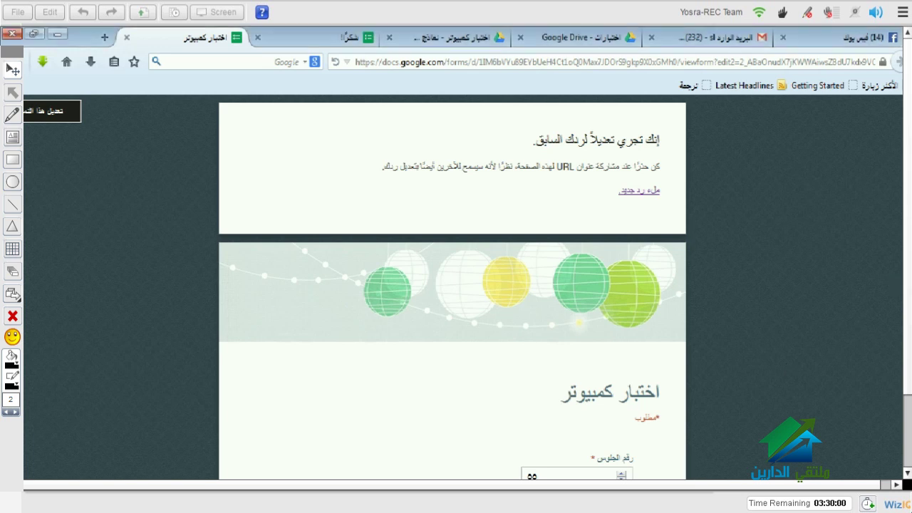
# - Review the previous response opened for editing, and examine the recorded answers in the responses spreadsheet
pyautogui.scroll(-3, 504, 160)
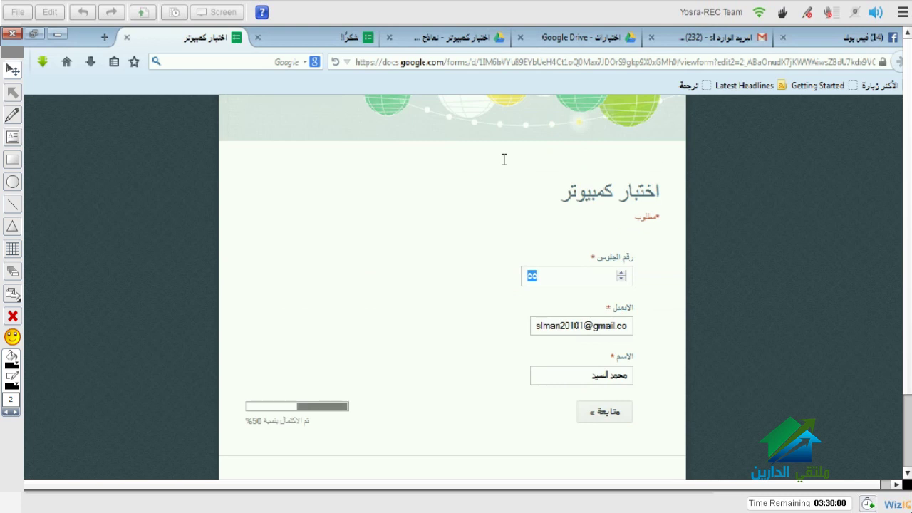
pyautogui.scroll(3, 503, 163)
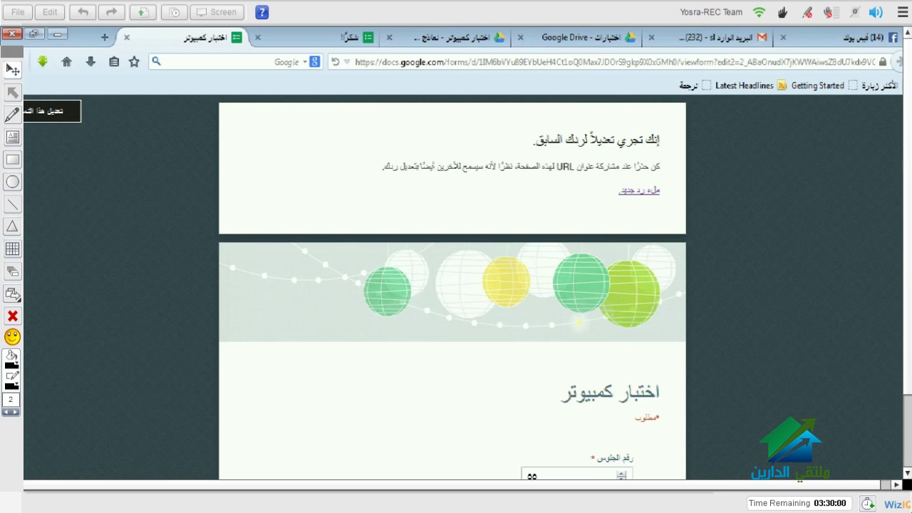
pyautogui.hotkey('alt', 'Tab')
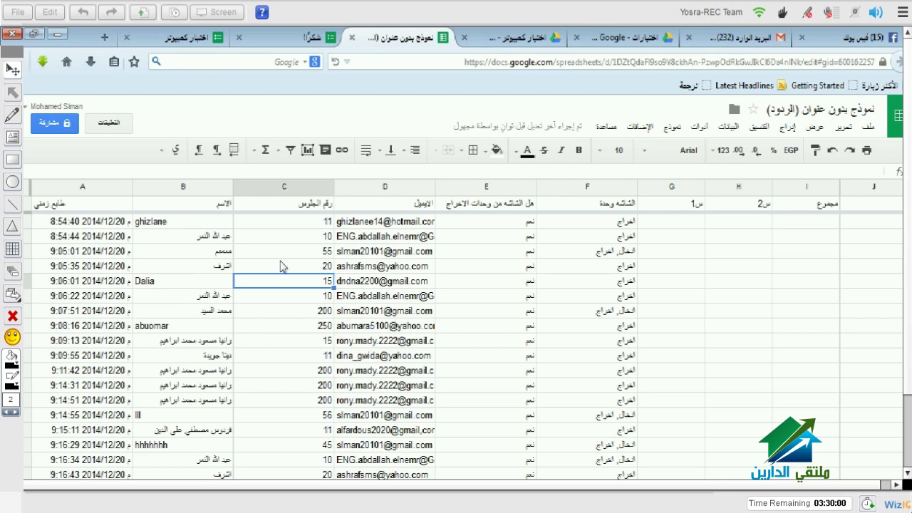
pyautogui.scroll(-5, 486, 400)
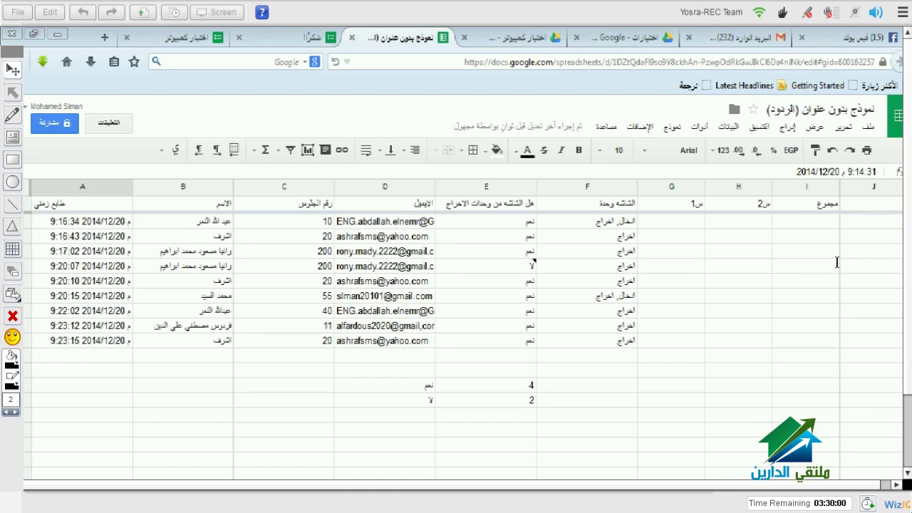
# - In the form editor, label the grid question's first row جيد and add a second row
pyautogui.hotkey('ctrl', 'Tab')
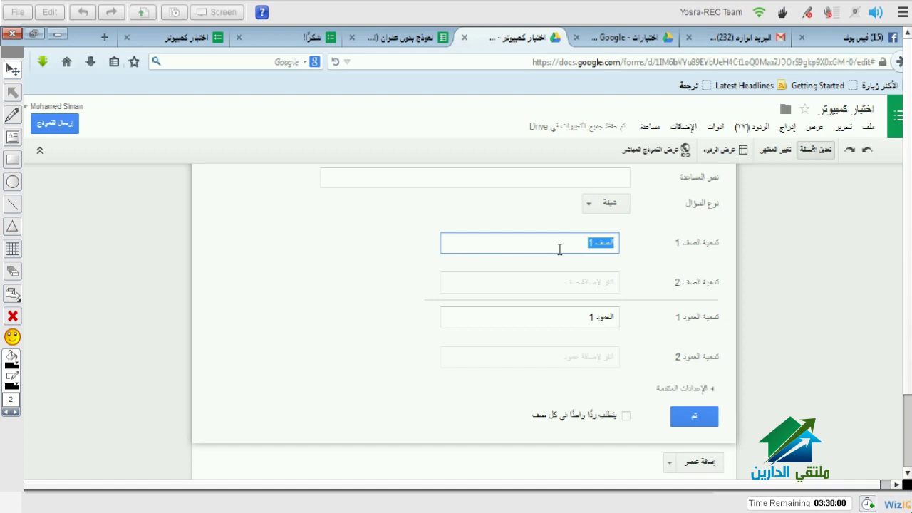
pyautogui.write('جيد')
pyautogui.click(578, 278)
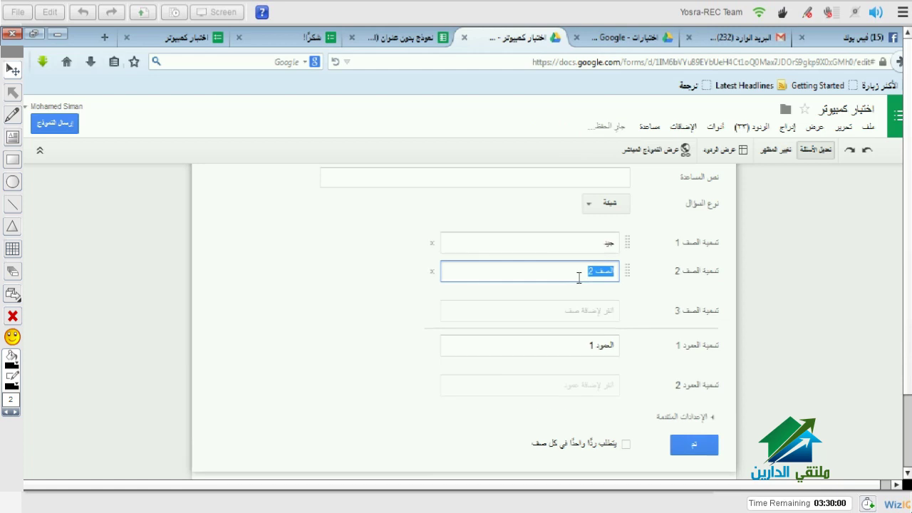